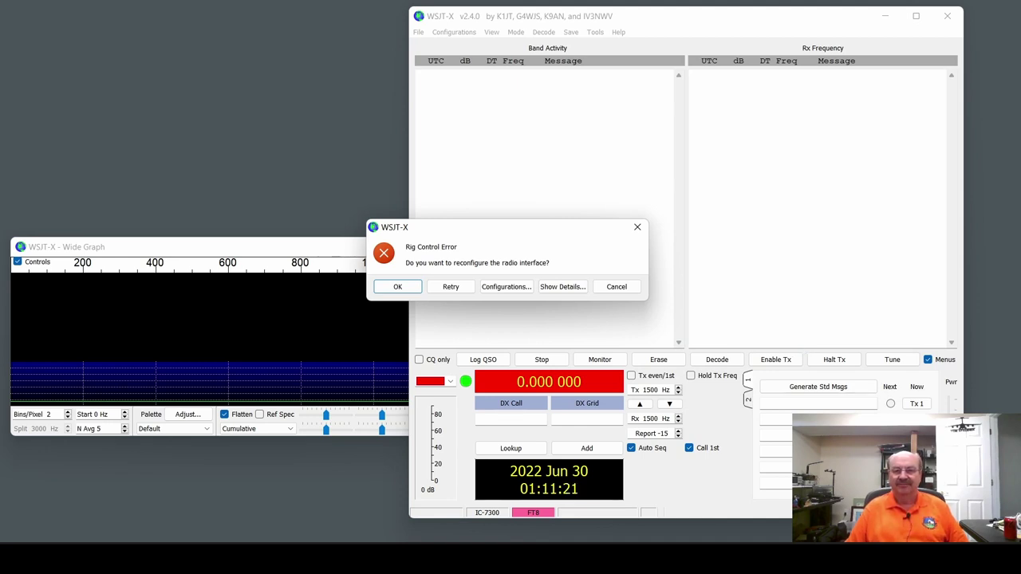
# - Move the Rig Control Error aside and accept reconfiguring, reaching the IC-7300 Radio tab
pyautogui.moveTo(517, 238); pyautogui.dragTo(577, 201)
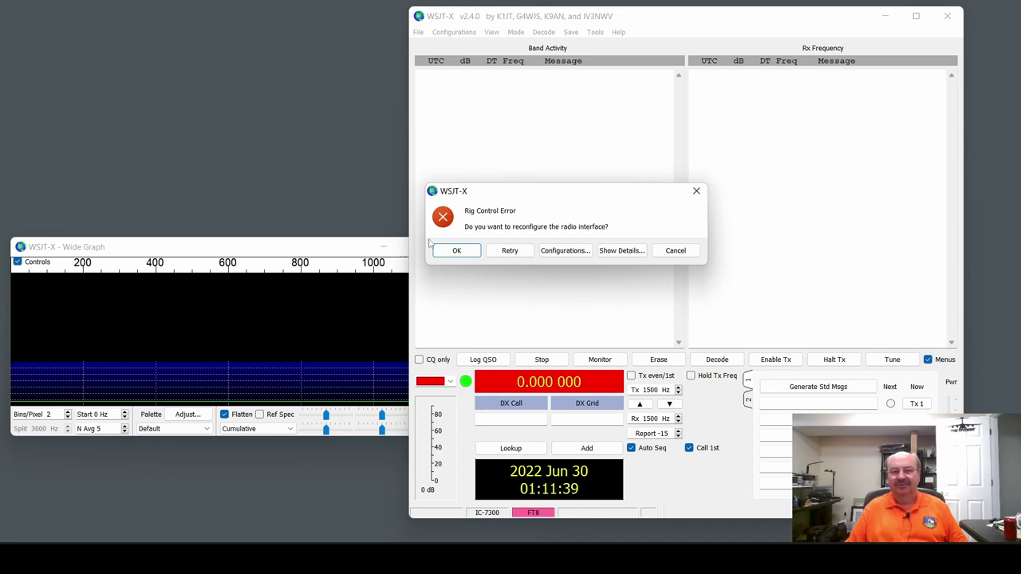
pyautogui.click(457, 252)
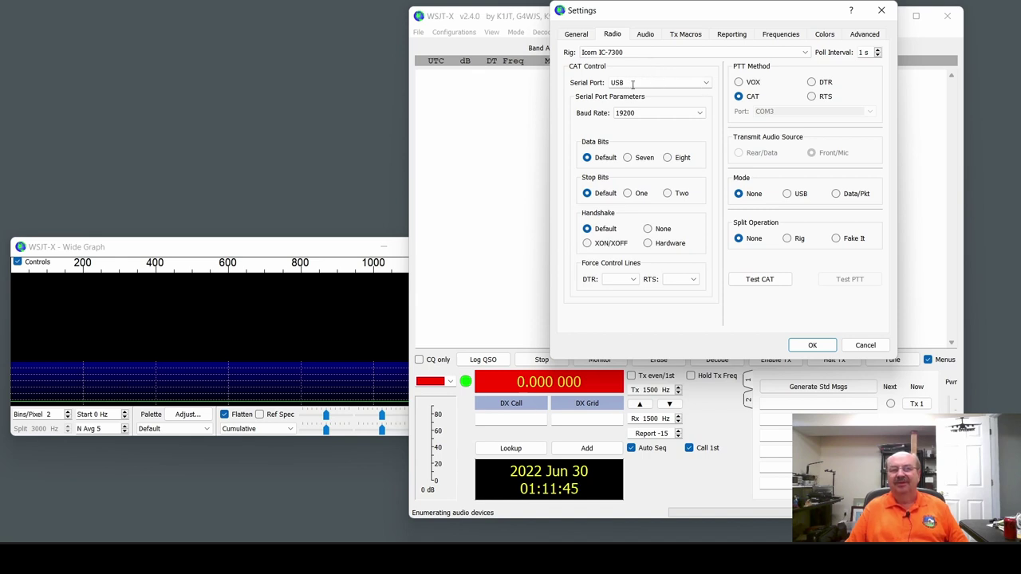
# - Check the Serial Port list twice, find only USB offered, and close Settings keeping USB
pyautogui.click(706, 84)
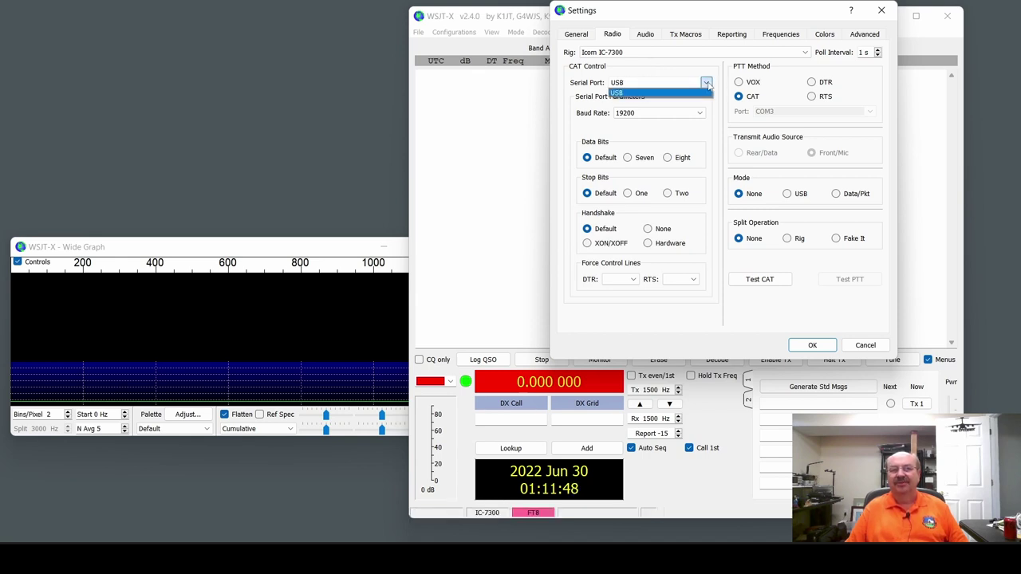
pyautogui.click(637, 76)
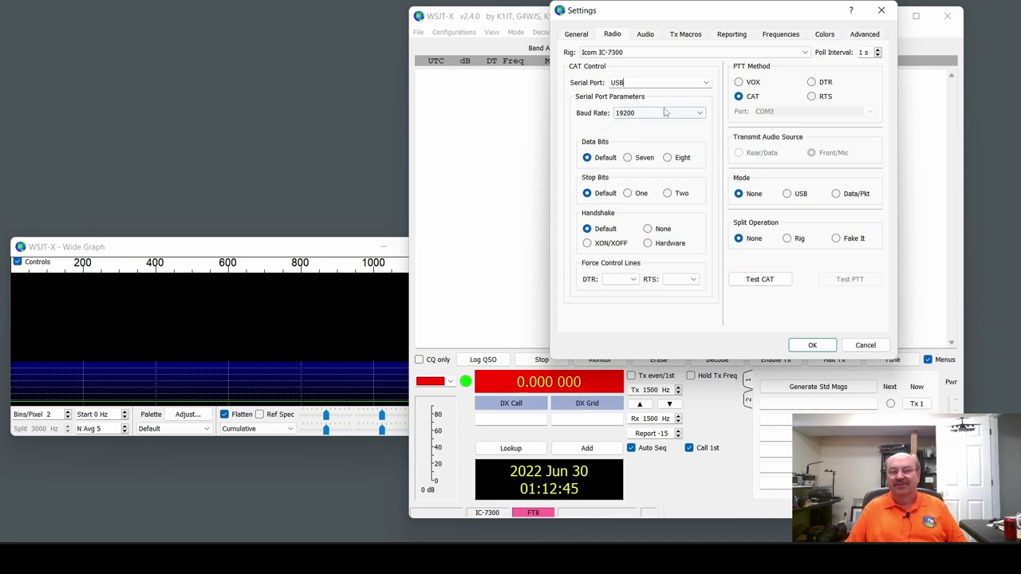
pyautogui.click(706, 82)
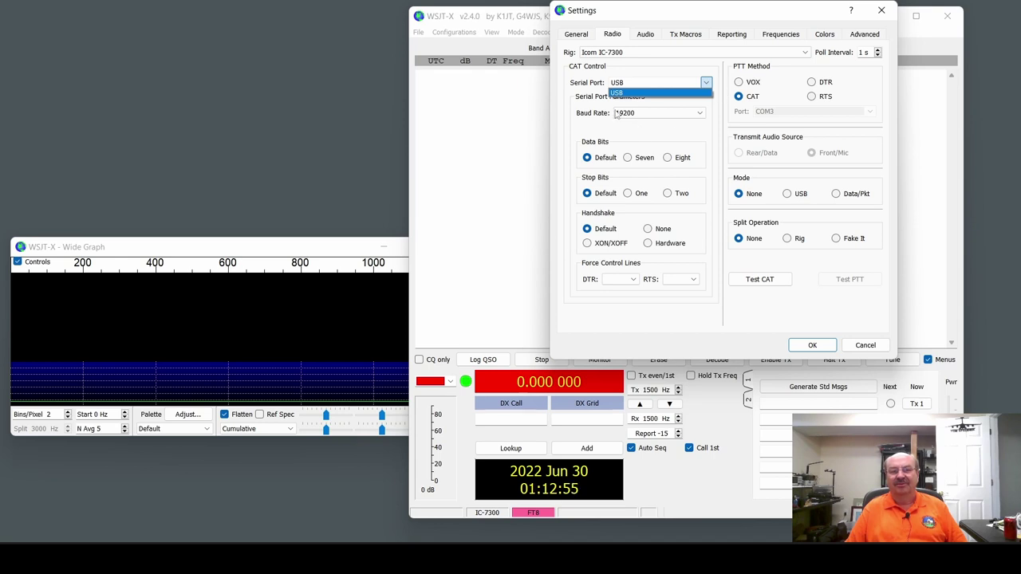
pyautogui.click(596, 110)
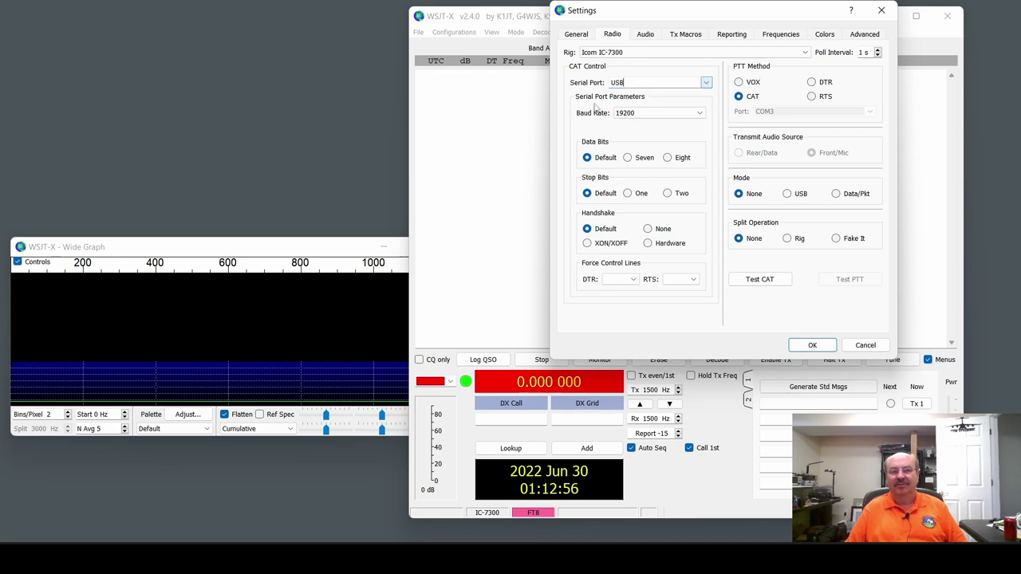
pyautogui.click(813, 346)
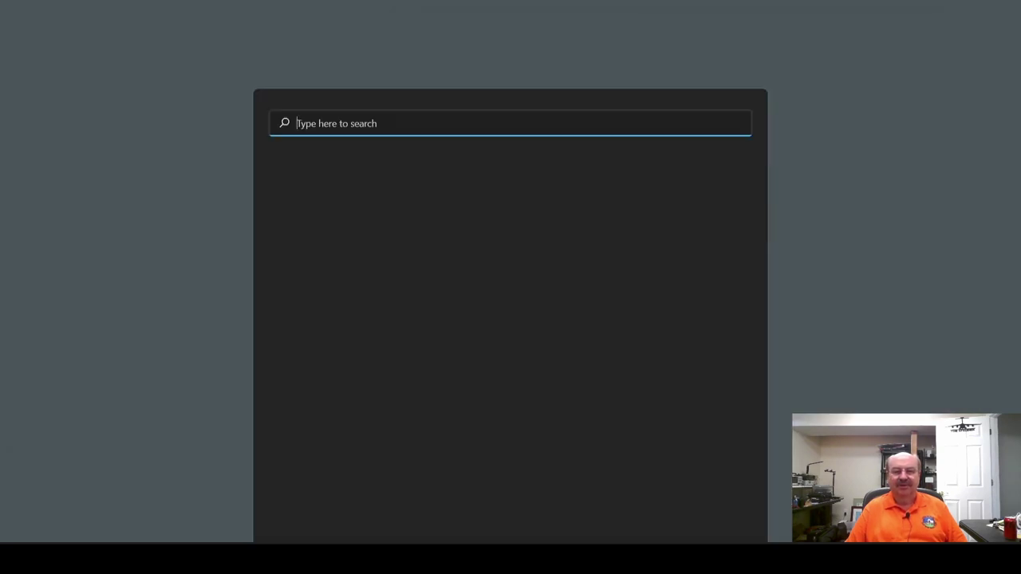
# - In Device Manager, inspect the CP2102 USB to UART Bridge Controller's missing driver (Code 28)
pyautogui.click(333, 319)
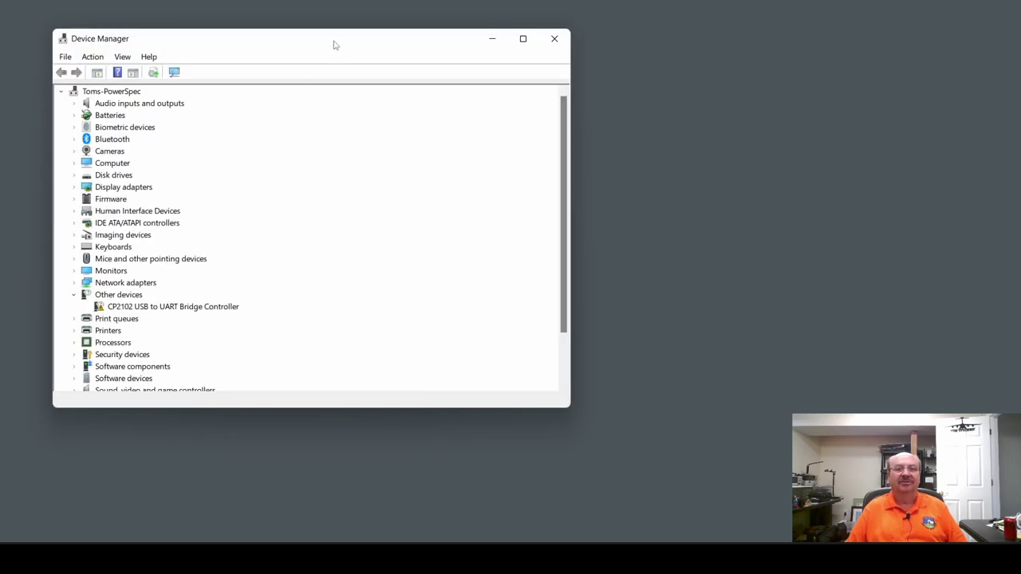
pyautogui.moveTo(337, 45); pyautogui.dragTo(289, 20)
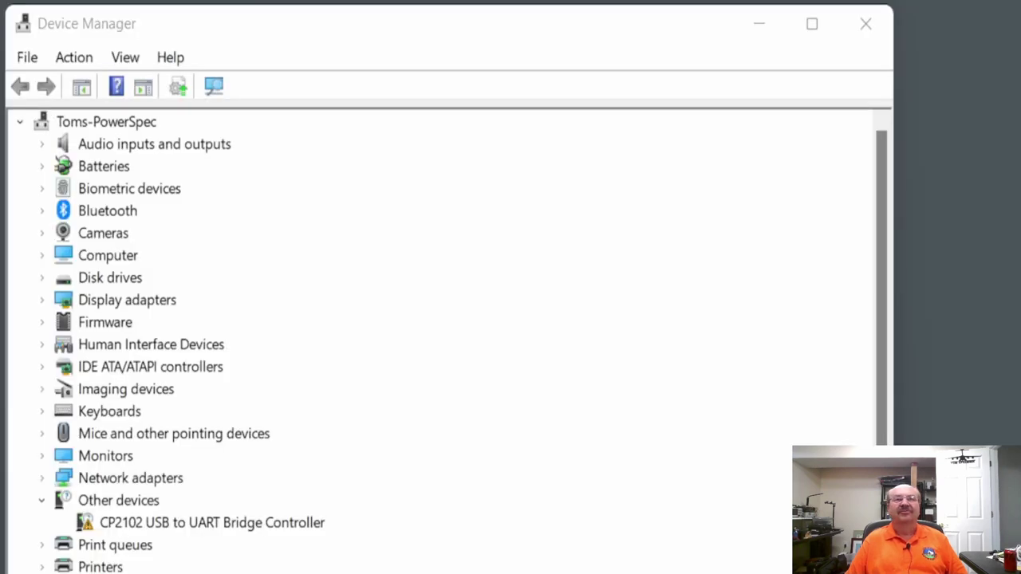
pyautogui.scroll(-1, 382, 494)
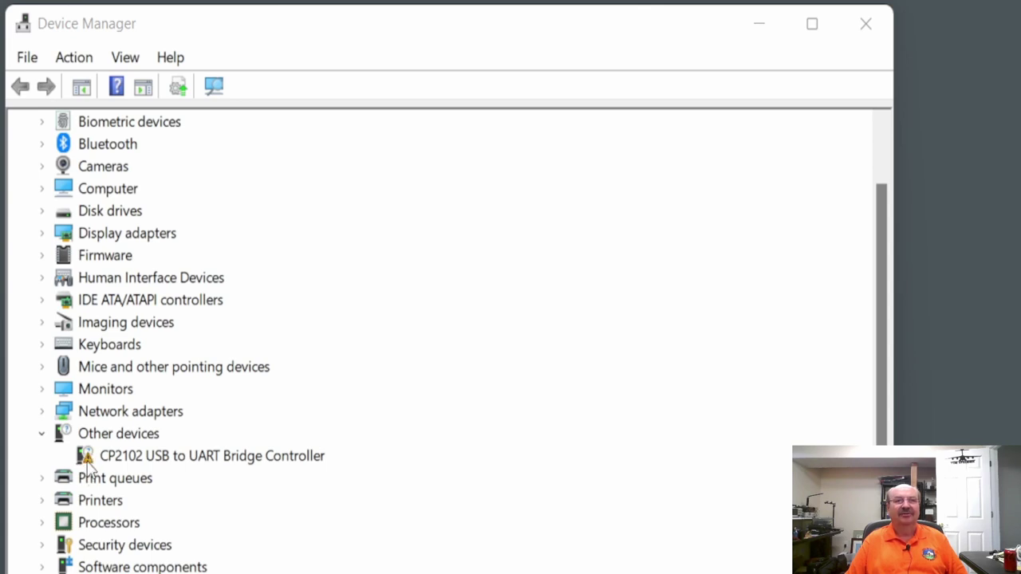
pyautogui.click(170, 463)
pyautogui.rightClick(174, 463)
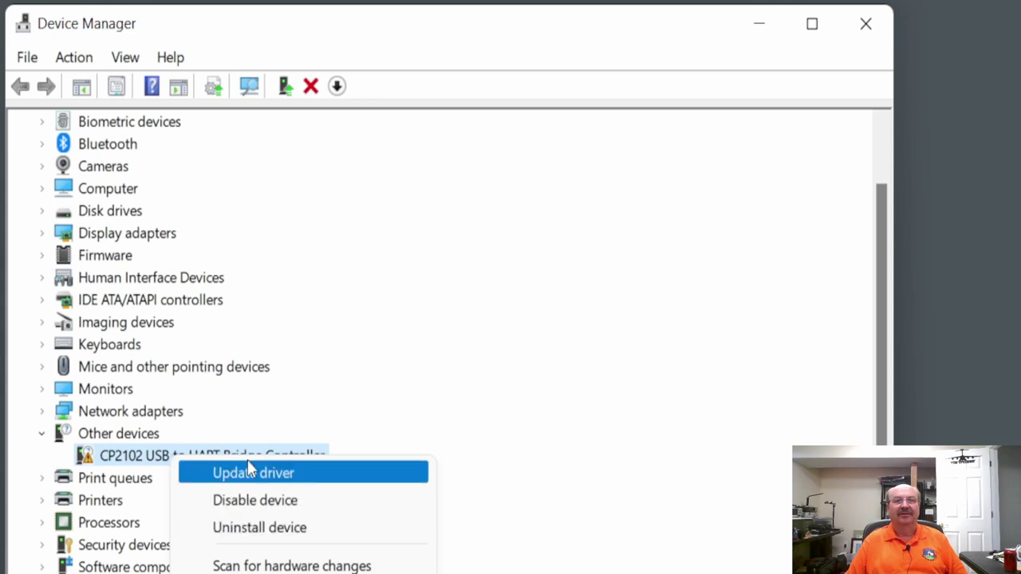
pyautogui.click(280, 481)
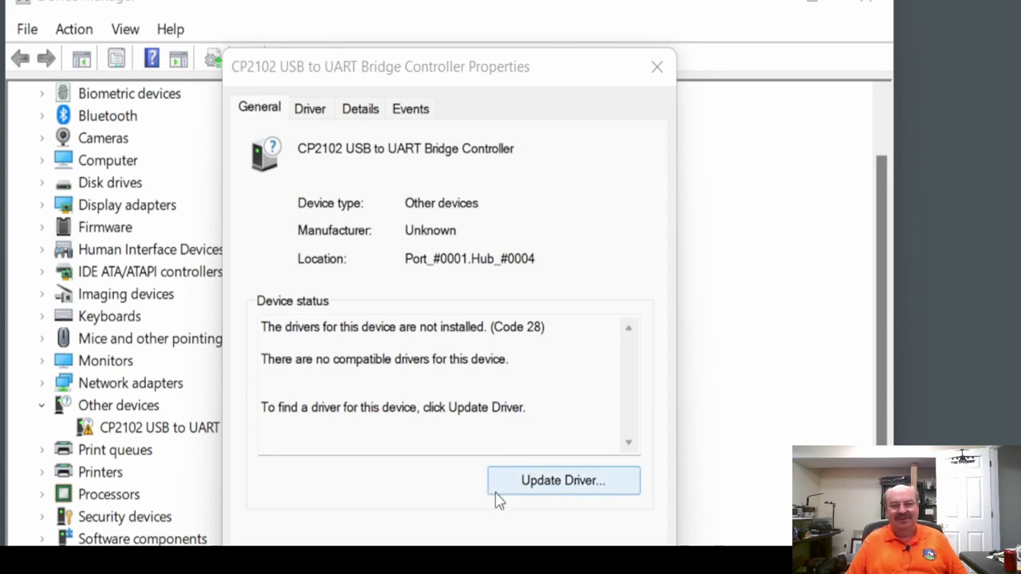
pyautogui.click(535, 490)
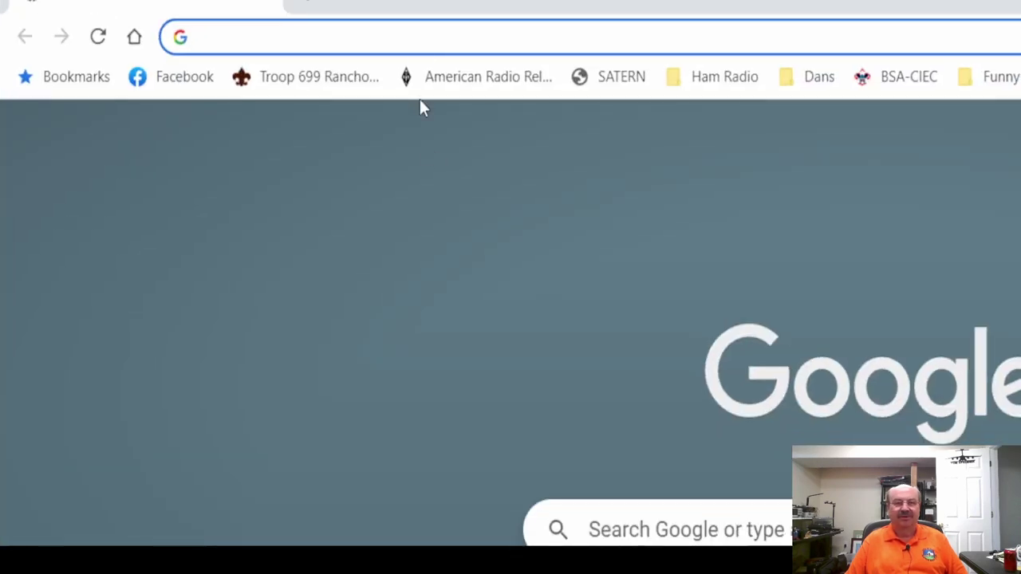
# - Search 'icom 7300 usb drivers' and open the ICOM USB Driver Download page
pyautogui.click(412, 36)
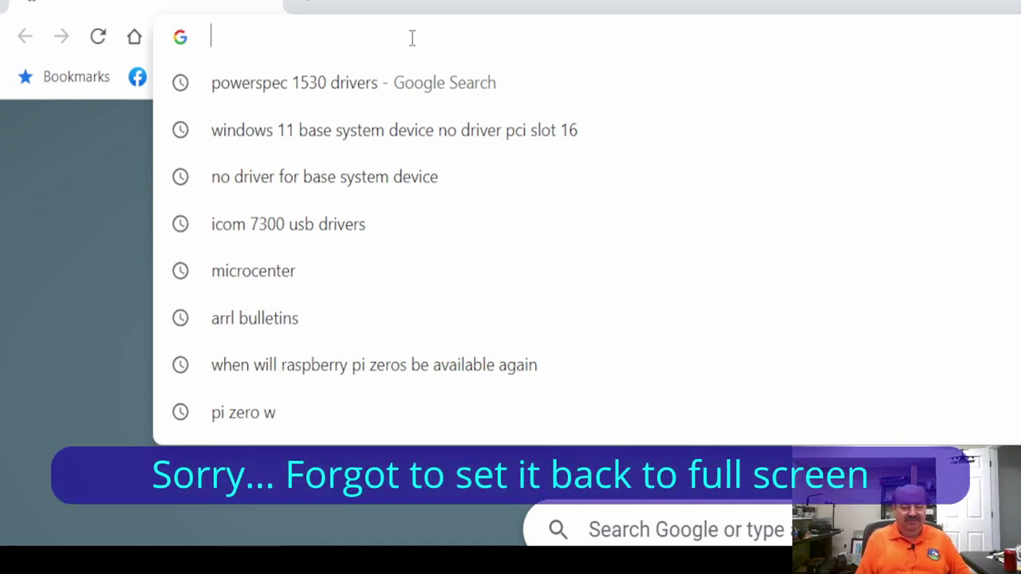
pyautogui.write('icom ')
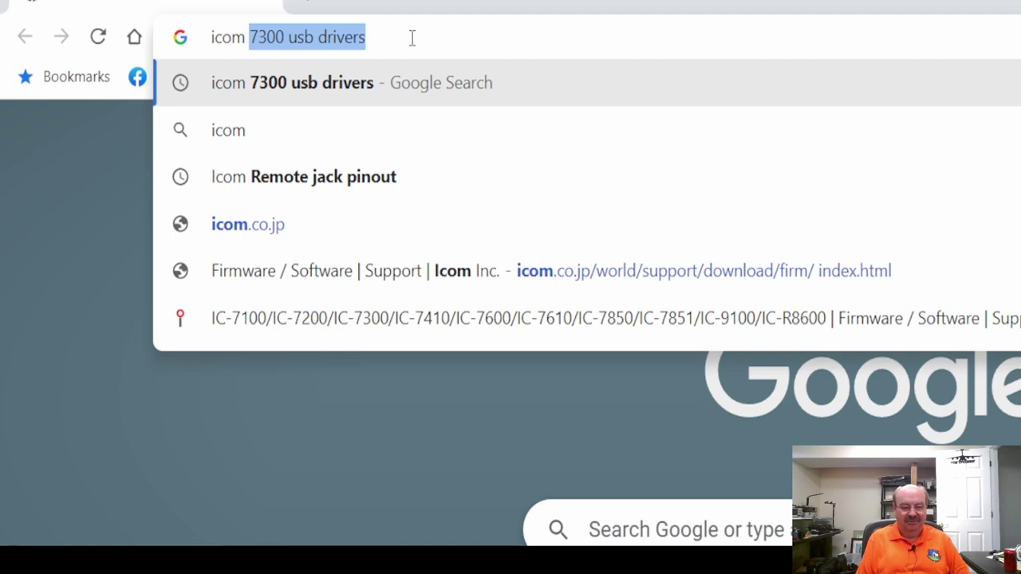
pyautogui.write('7300')
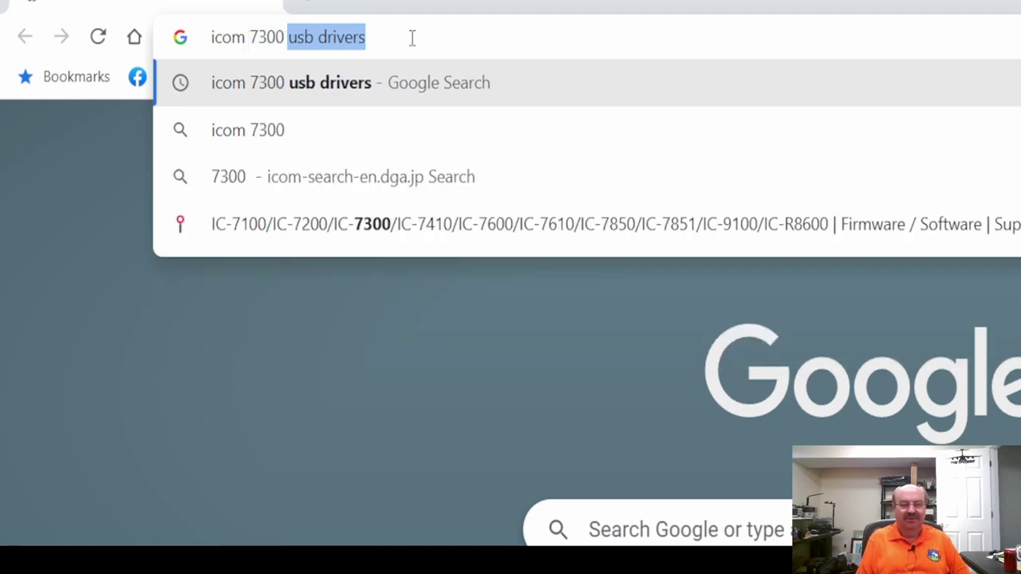
pyautogui.write(' usb ')
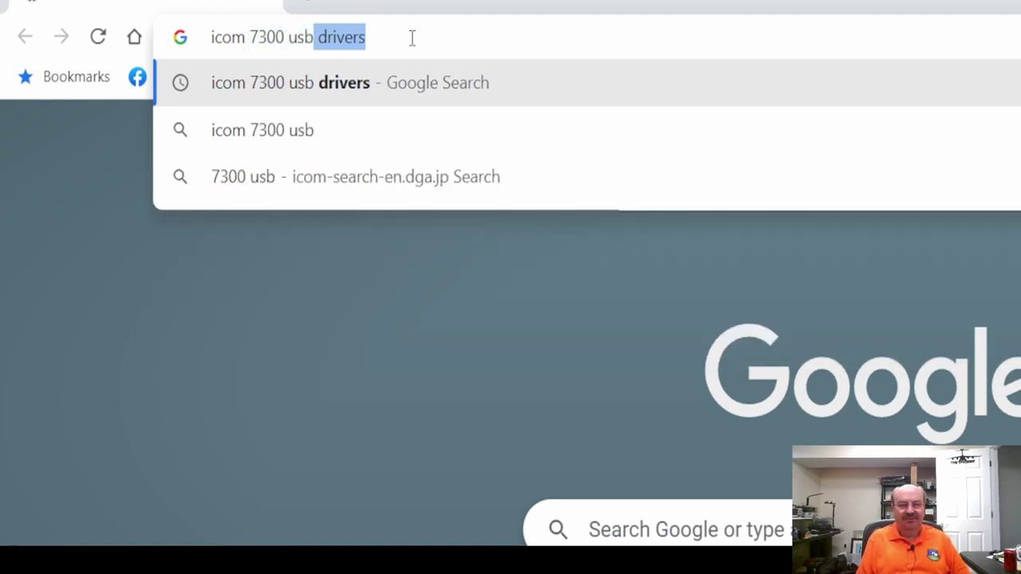
pyautogui.write('drive')
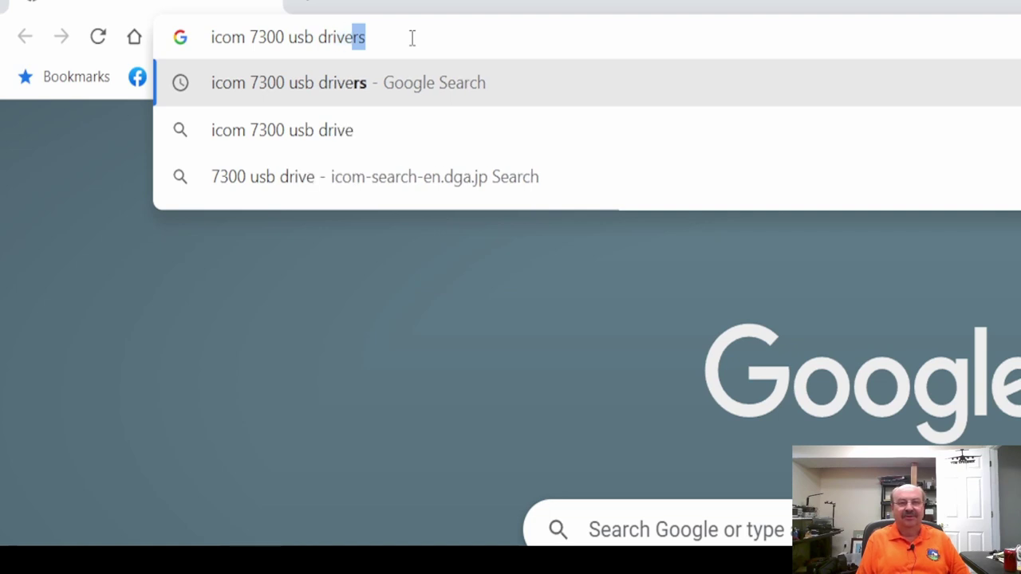
pyautogui.write('rs')
pyautogui.press('Return')
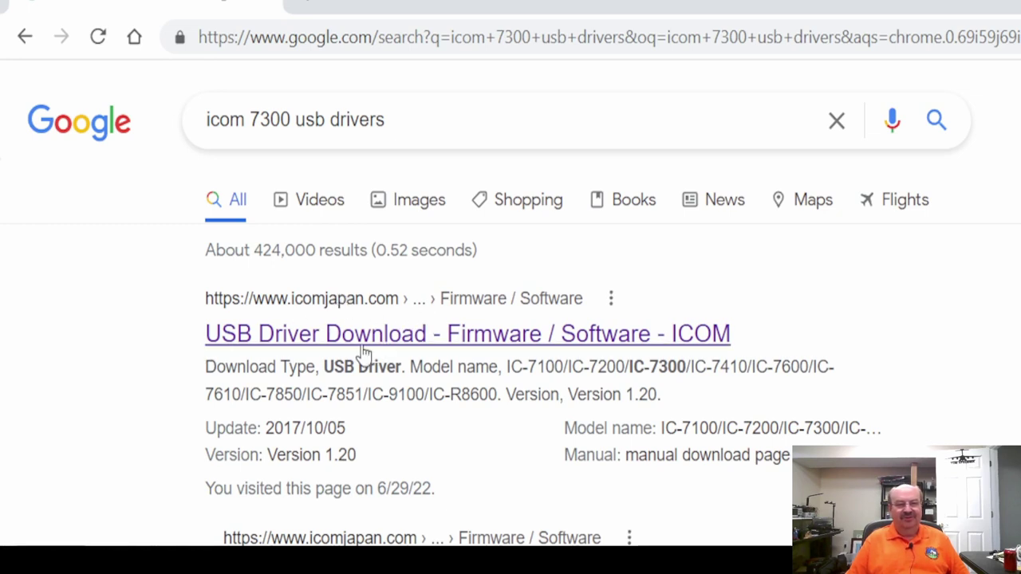
pyautogui.click(348, 341)
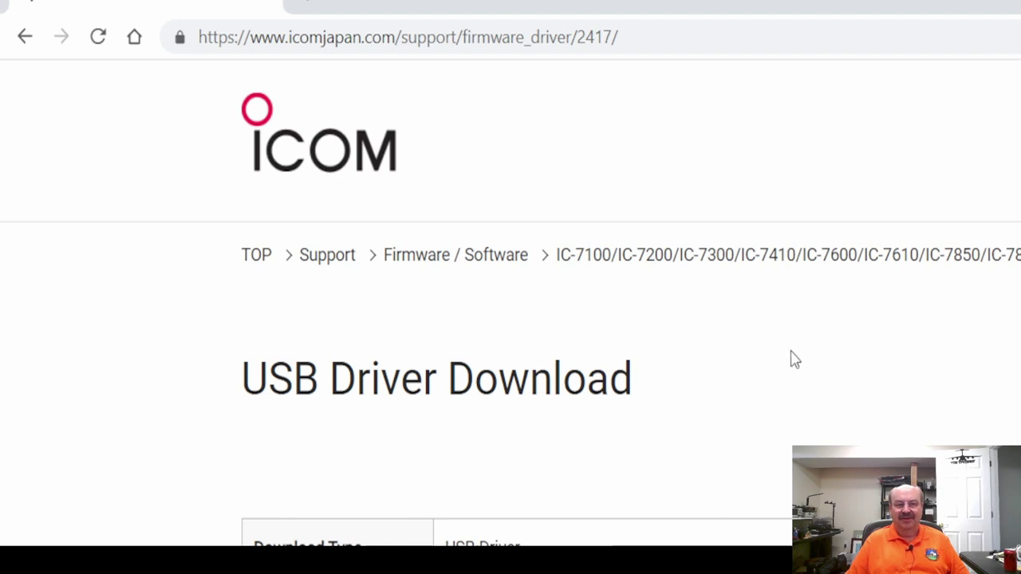
# - Tick the 'I have read, fully understood and agree' checkbox above the Download button
pyautogui.scroll(-3, 805, 441)
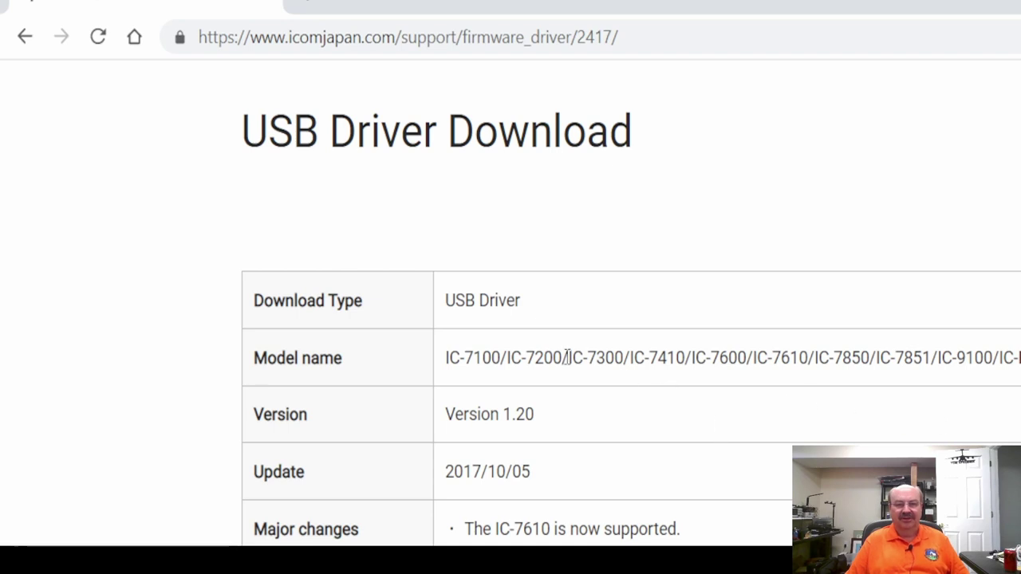
pyautogui.scroll(-5, 641, 461)
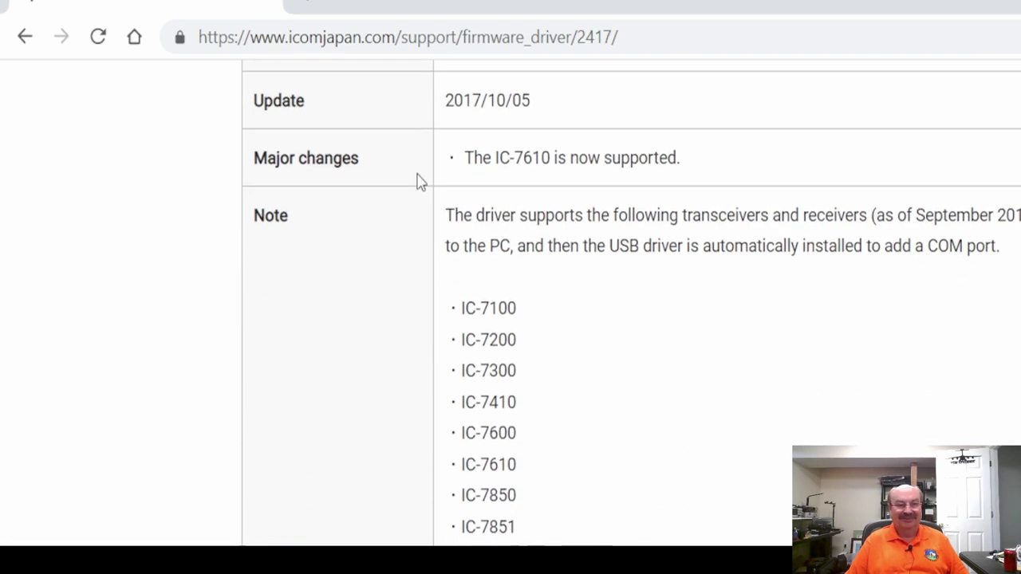
pyautogui.scroll(-3, 654, 479)
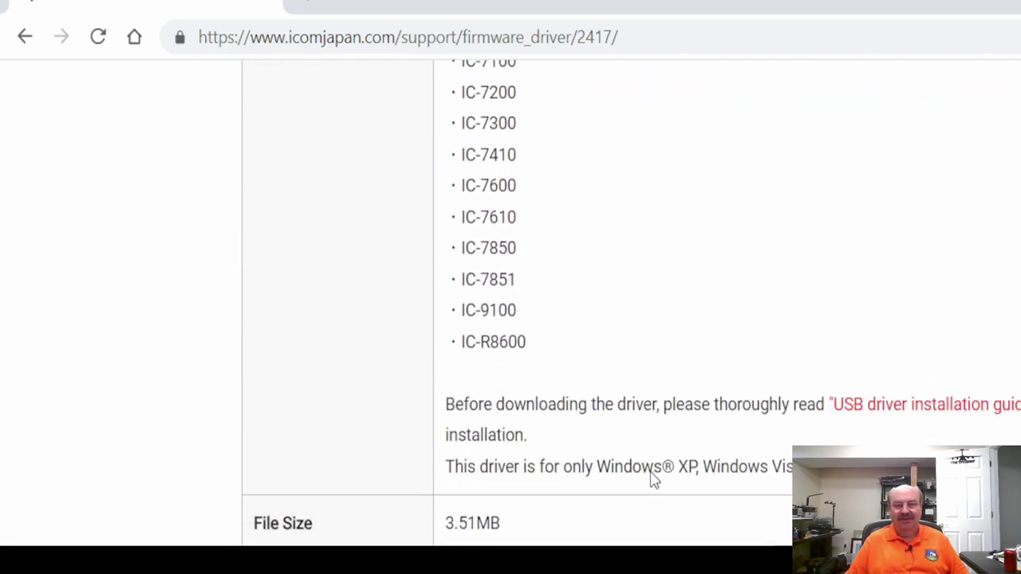
pyautogui.scroll(-5, 654, 478)
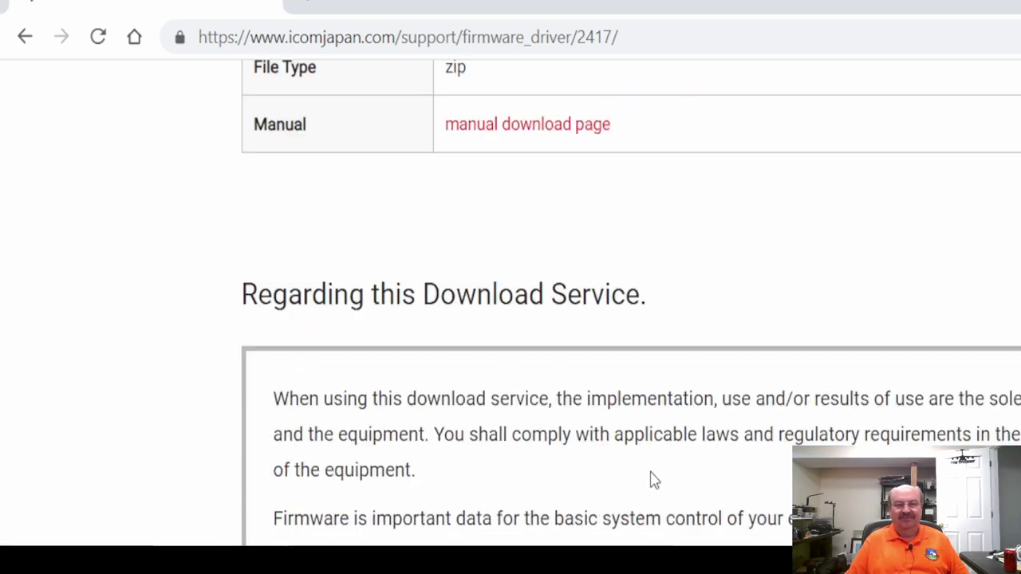
pyautogui.scroll(-6, 653, 479)
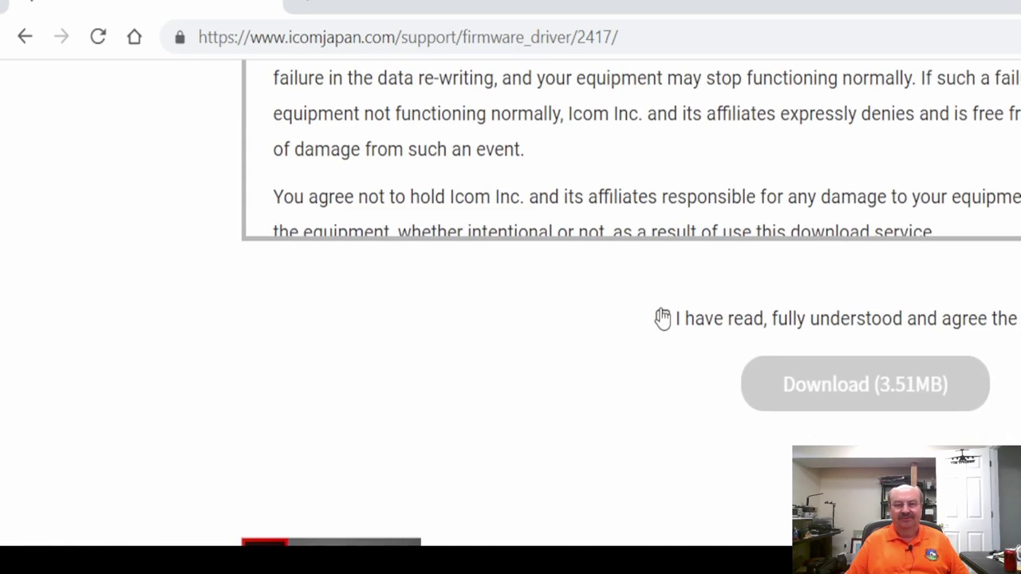
pyautogui.scroll(2, 654, 315)
pyautogui.click(662, 443)
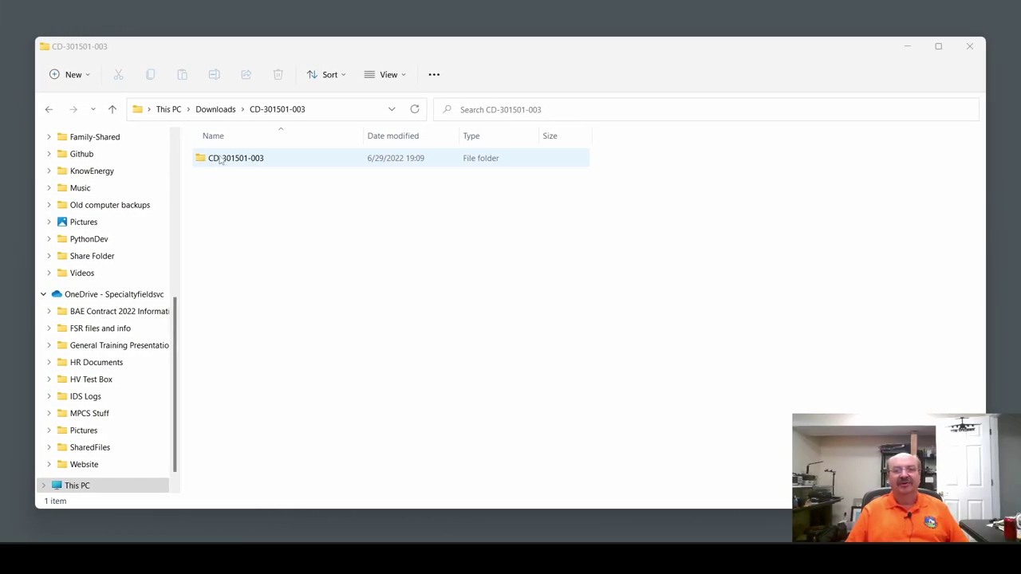
# - Open CD-301501-003 then Driver, and run CP210xVCPInstaller_x64.exe
pyautogui.click(246, 163)
pyautogui.doubleClick(247, 162)
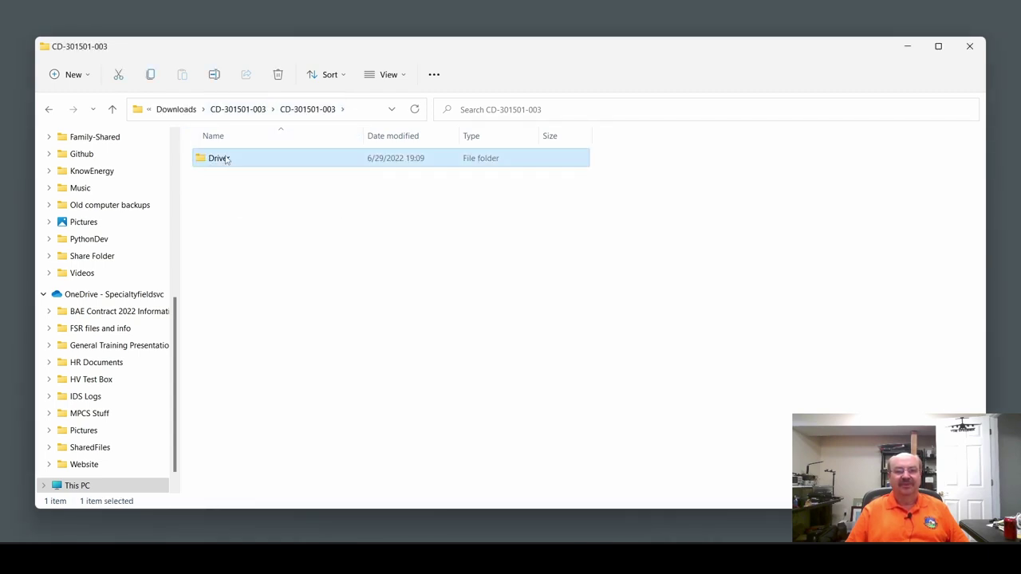
pyautogui.doubleClick(226, 160)
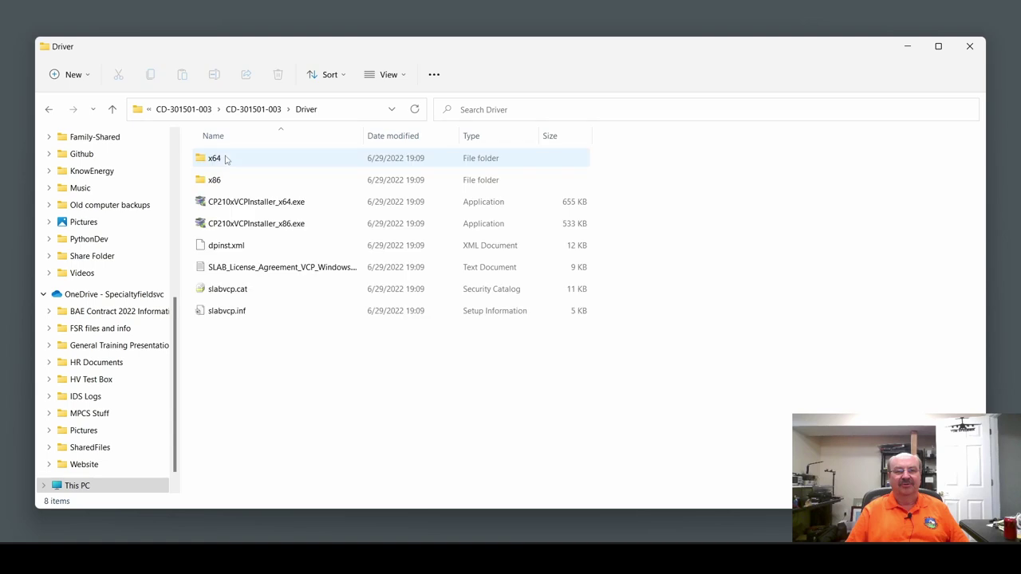
pyautogui.doubleClick(257, 205)
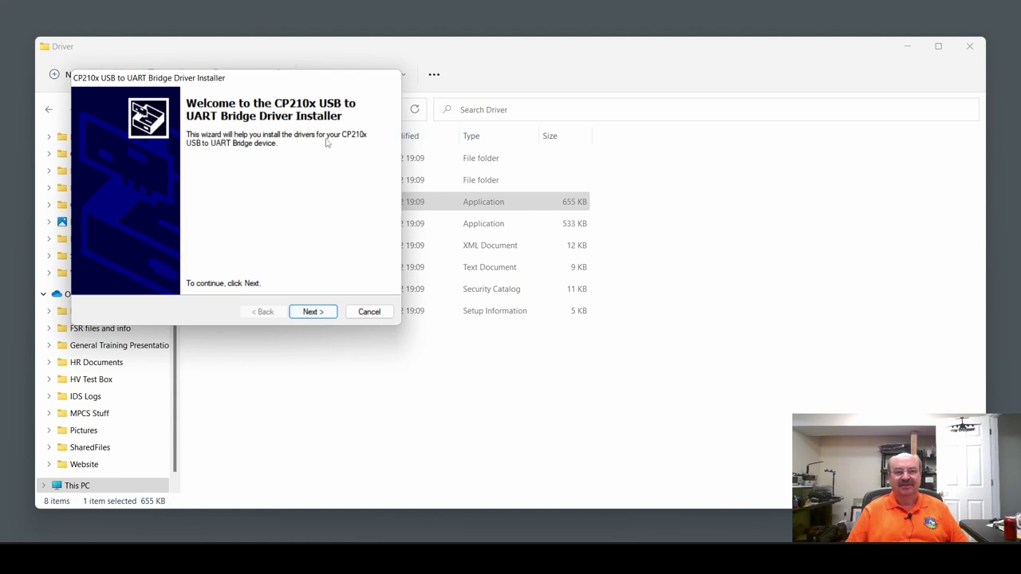
# - Accept the licence agreement, install the CP210x driver, and finish the wizard
pyautogui.click(308, 314)
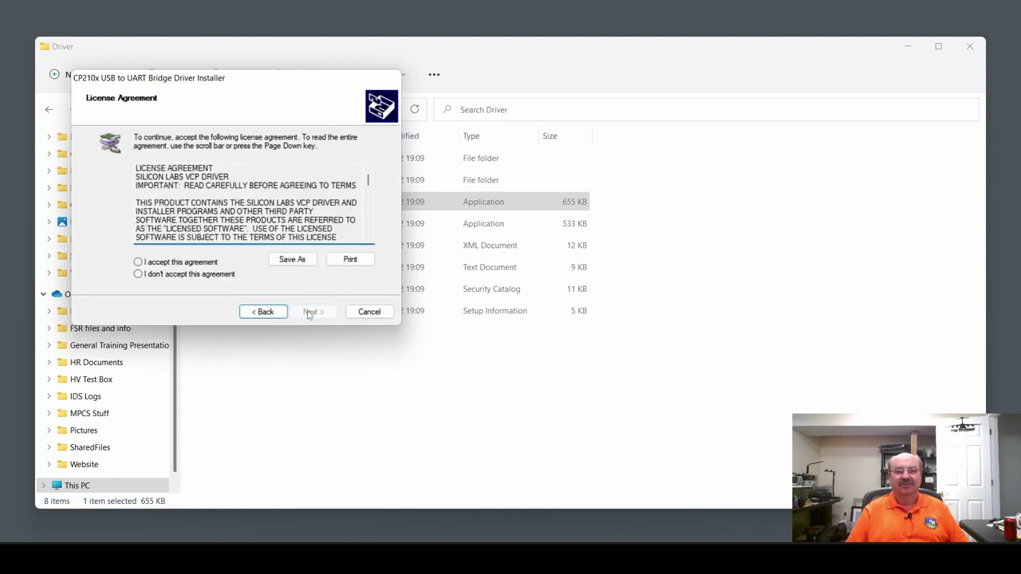
pyautogui.click(138, 262)
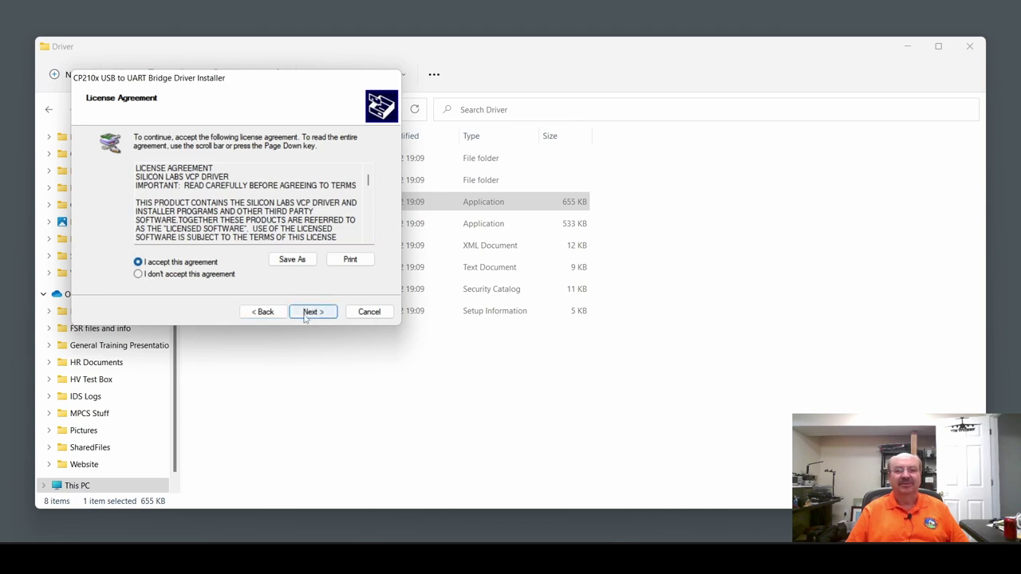
pyautogui.click(306, 312)
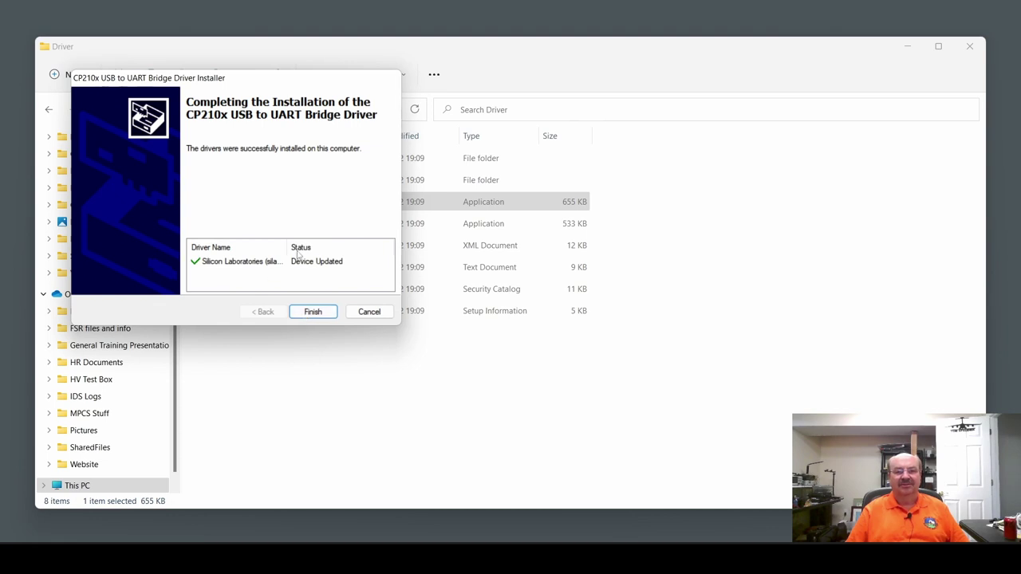
pyautogui.click(313, 311)
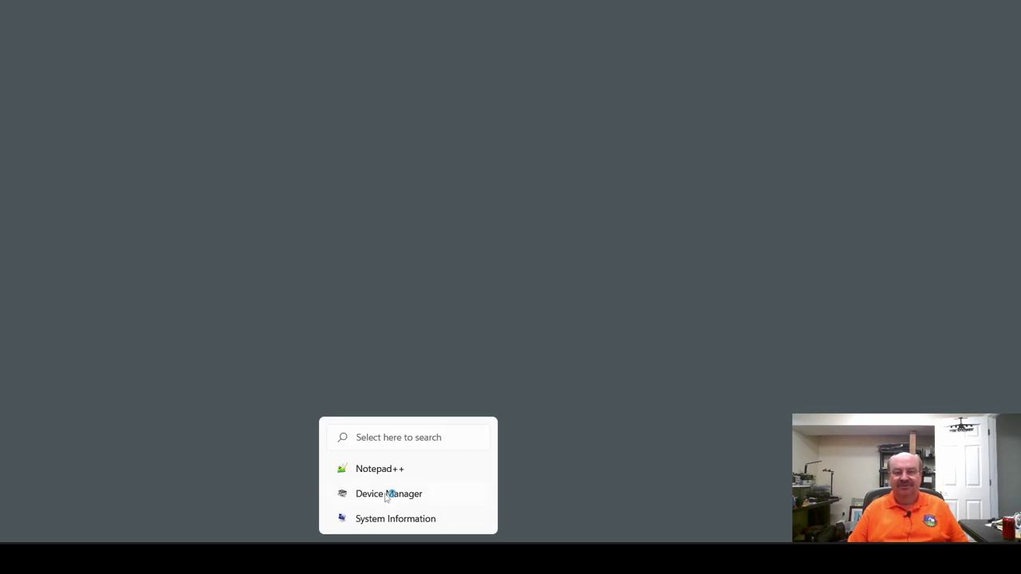
# - Expand Ports (COM & LPT) in Device Manager to find Silicon Labs CP210x on COM6
pyautogui.click(387, 495)
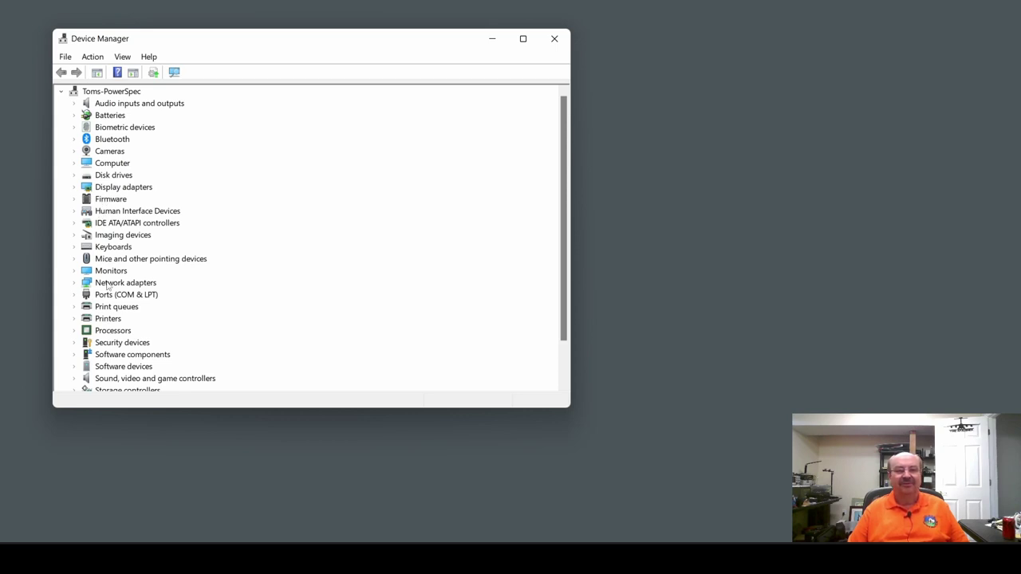
pyautogui.click(75, 296)
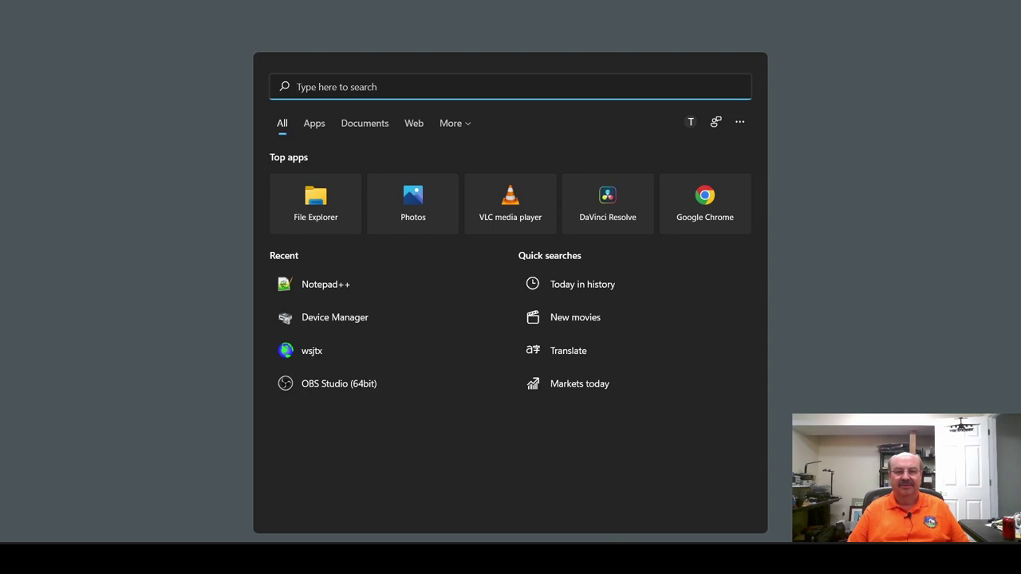
# - Relaunch WSJT-X, accept the rig control error, and set the IC-7300 Serial Port to COM6
pyautogui.click(314, 349)
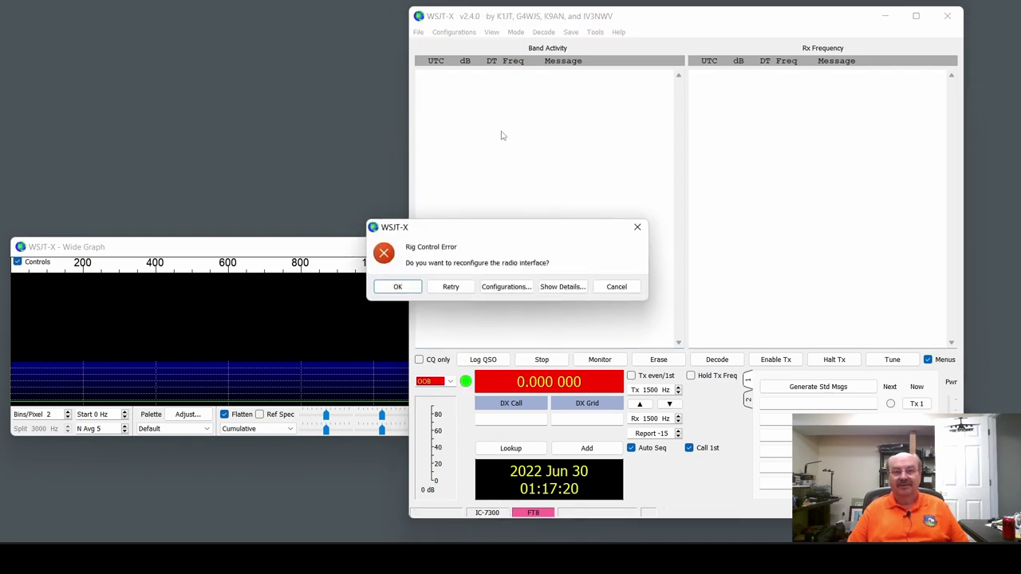
pyautogui.click(397, 287)
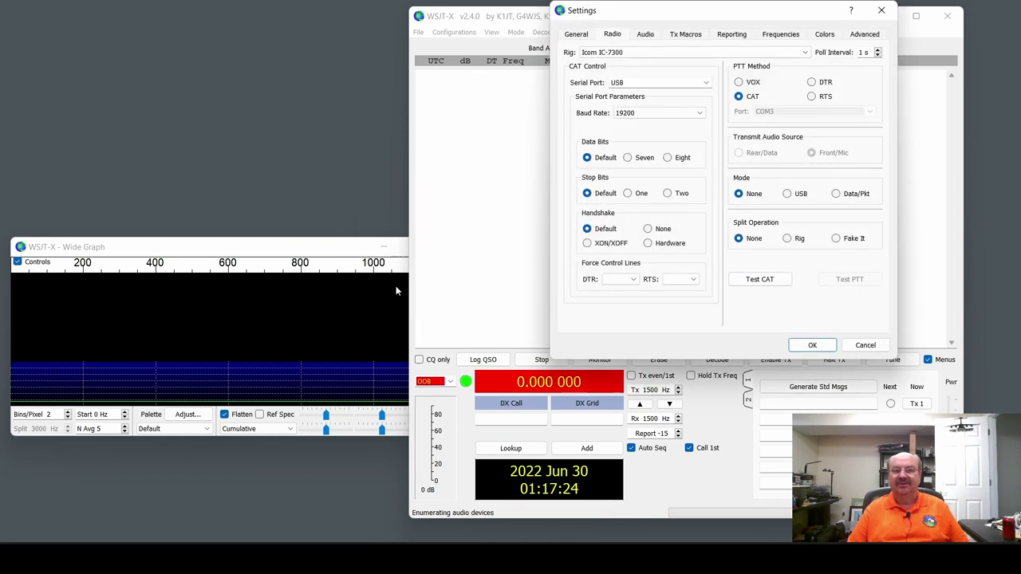
pyautogui.click(706, 83)
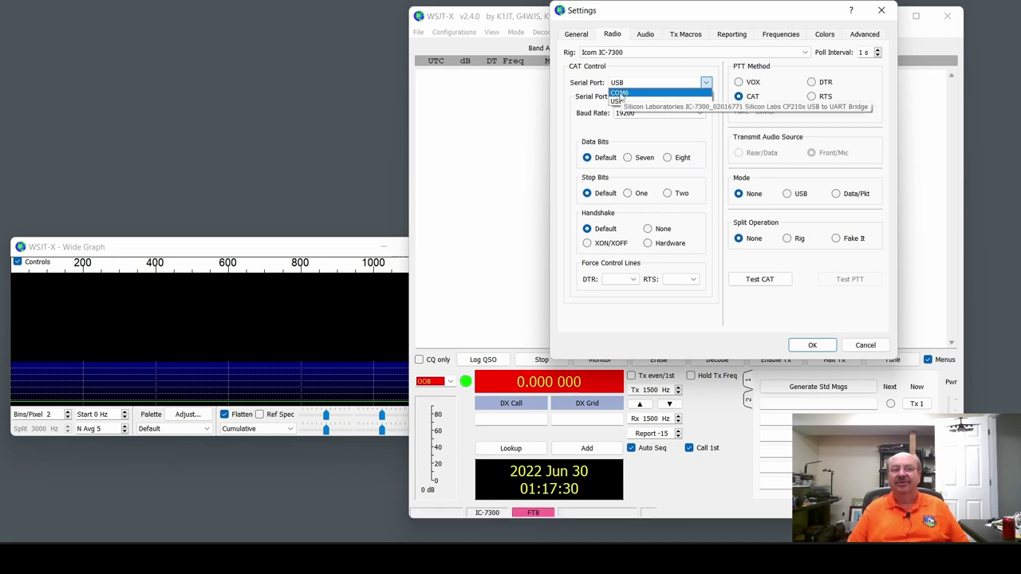
pyautogui.click(621, 94)
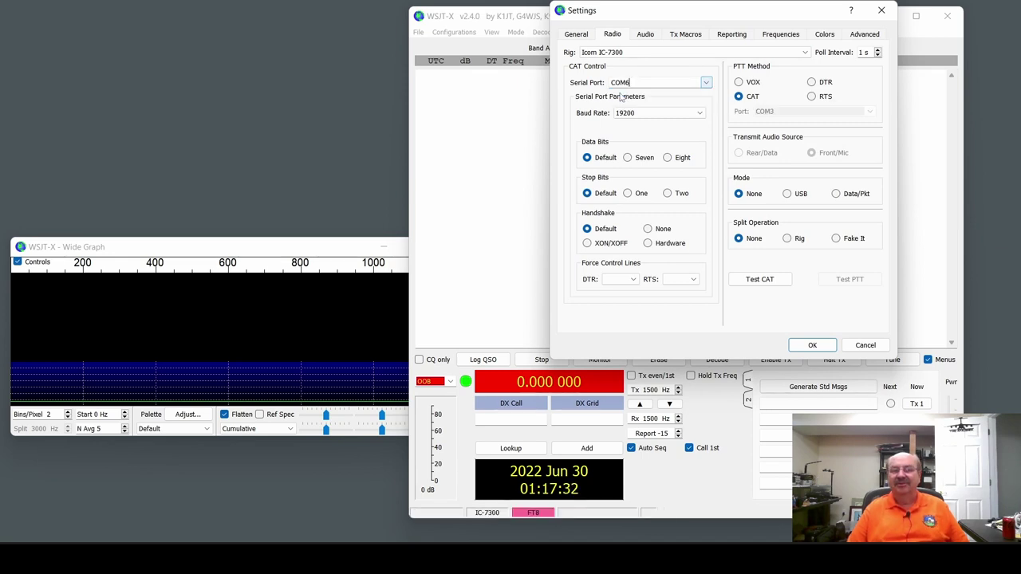
# - Run Test CAT until it turns green, then toggle Test PTT on and off twice
pyautogui.click(756, 281)
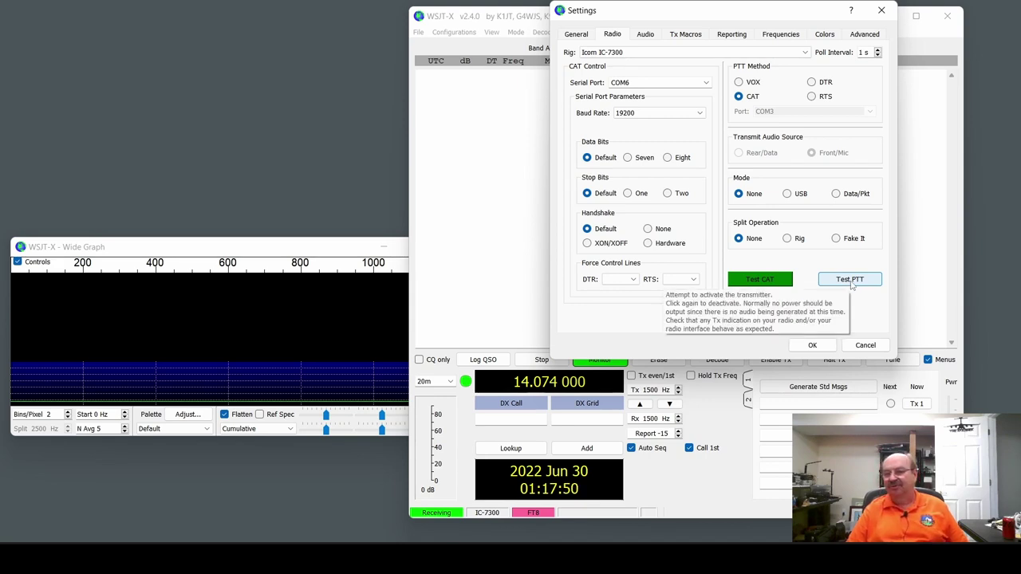
pyautogui.click(851, 282)
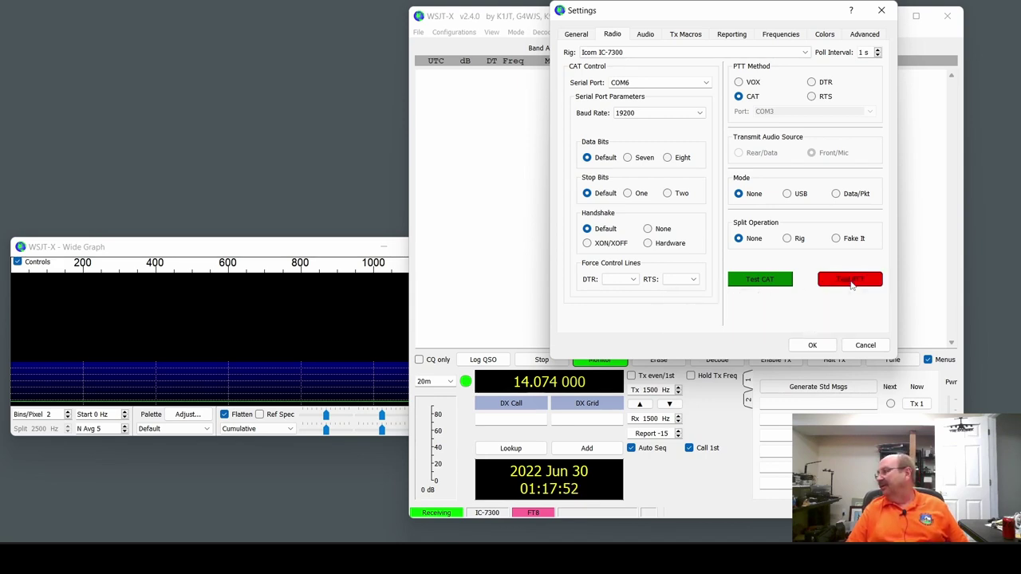
pyautogui.click(851, 283)
pyautogui.click(851, 282)
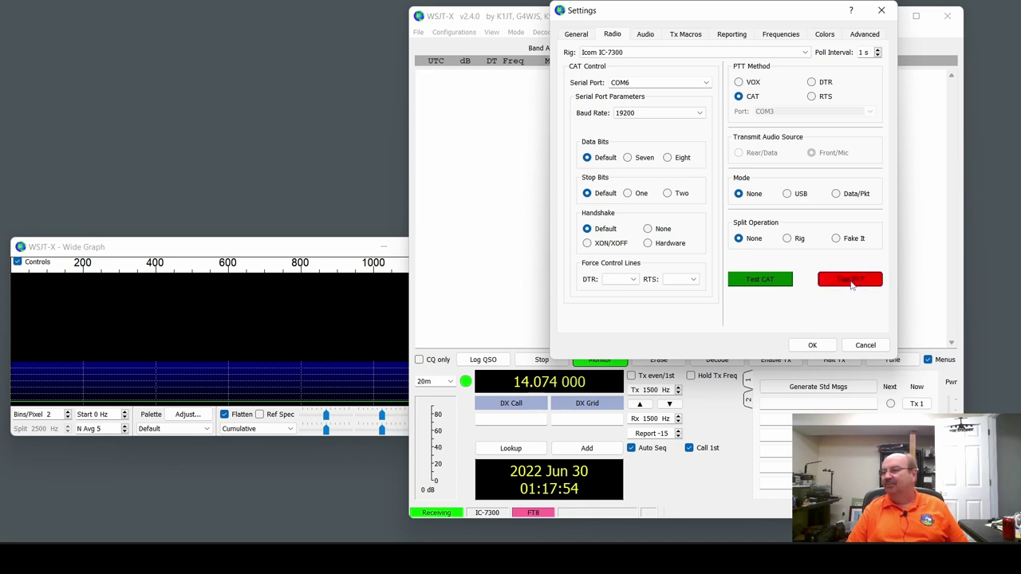
pyautogui.click(851, 282)
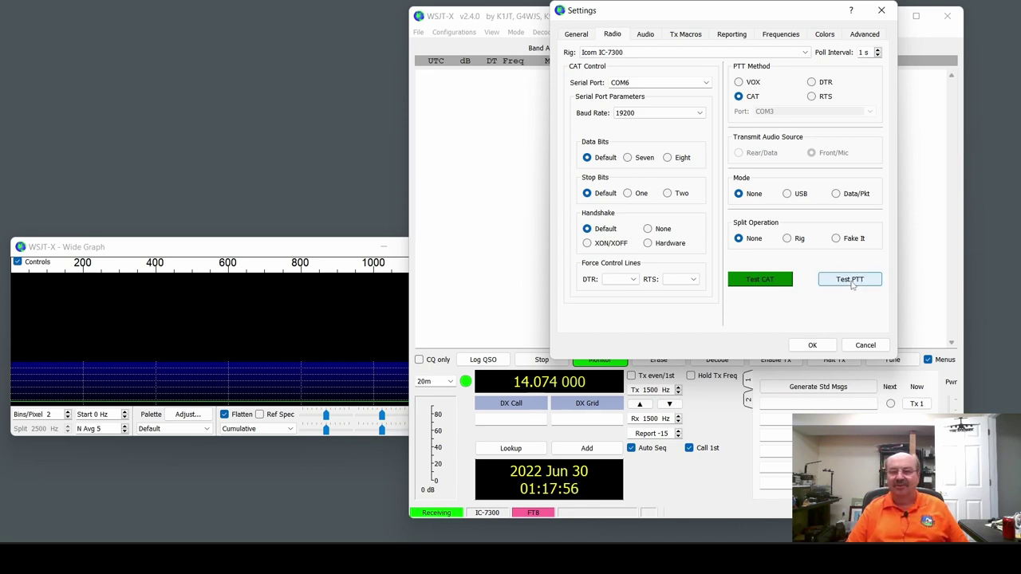
# - Confirm the COM6 radio settings with OK, returning to the main window on 14.074 000
pyautogui.click(812, 346)
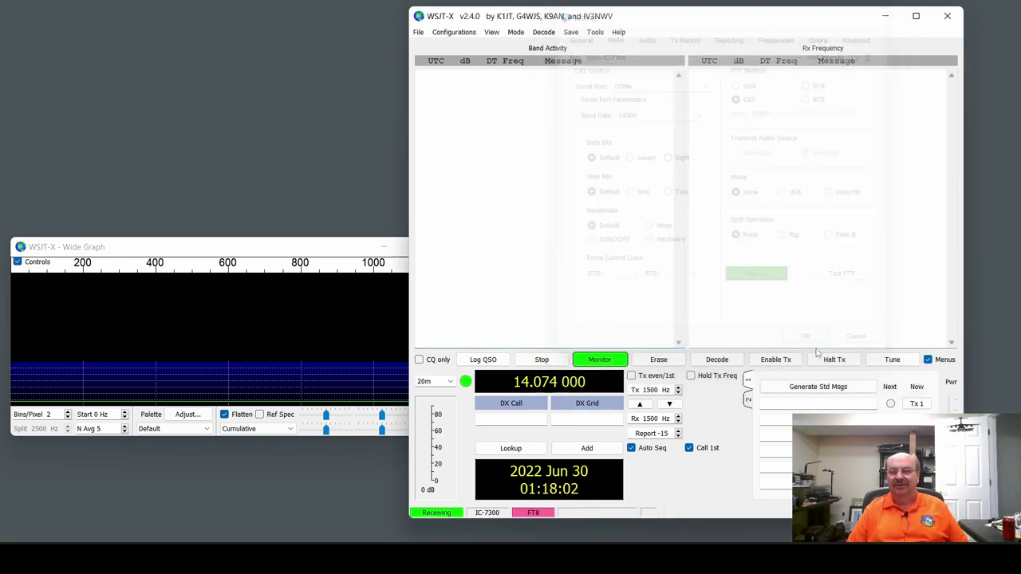